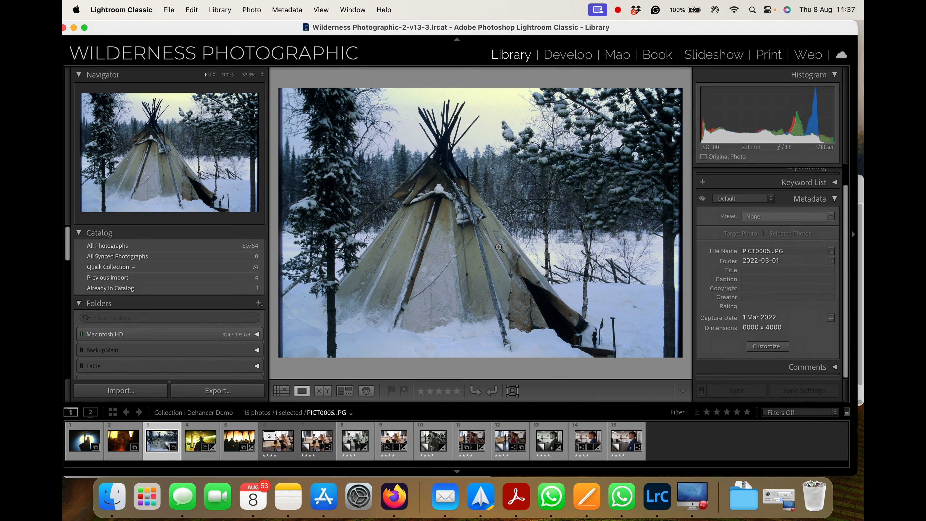
- Examine the snowy tent photo at 33.3% and 66.7% magnification, and view the PICT0006.JPG portrait at fit size
click(499, 239)
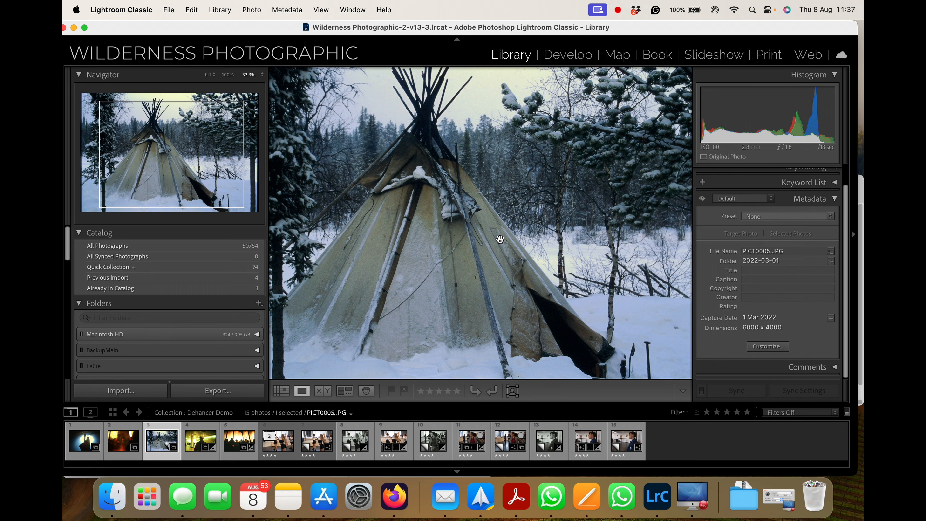
key(super+equal)
key(super+equal)
key(super+equal)
key(super+equal)
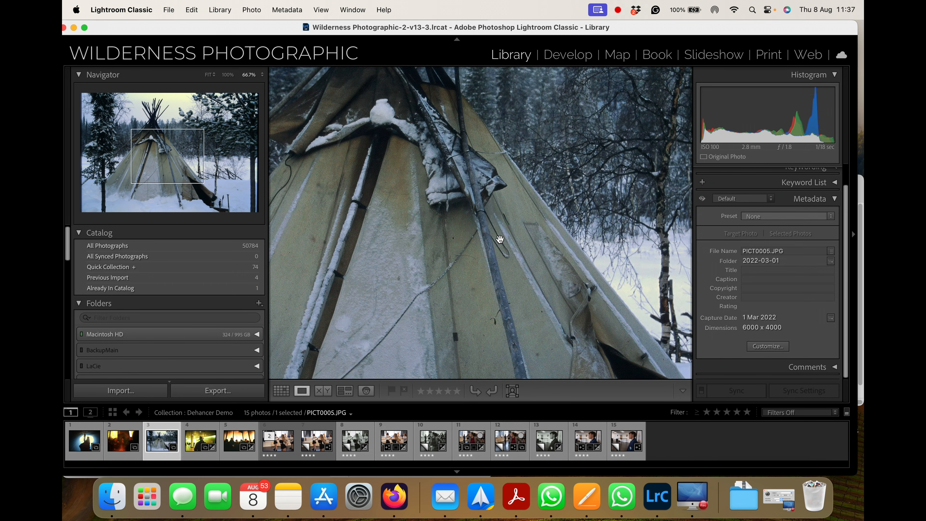
key(super+minus)
key(super+minus)
key(super+minus)
key(super+minus)
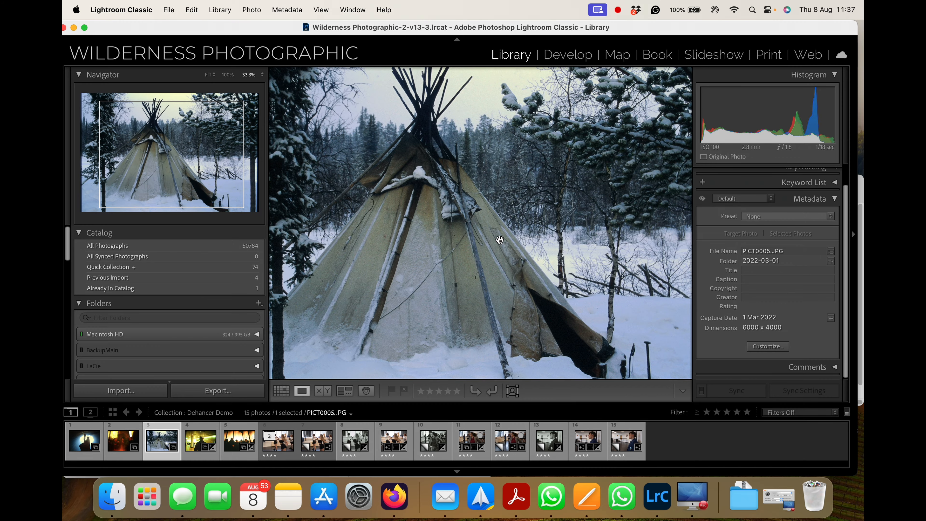
click(499, 239)
click(499, 239)
click(498, 268)
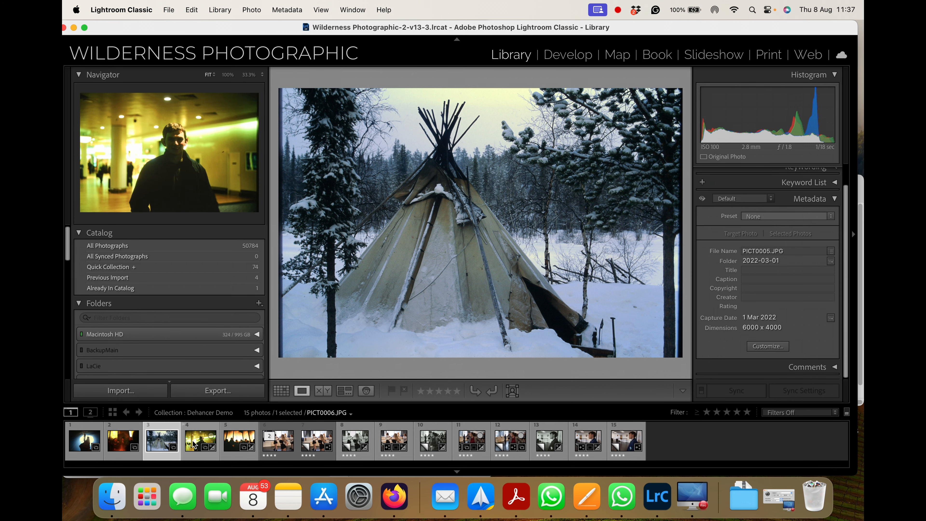
click(197, 444)
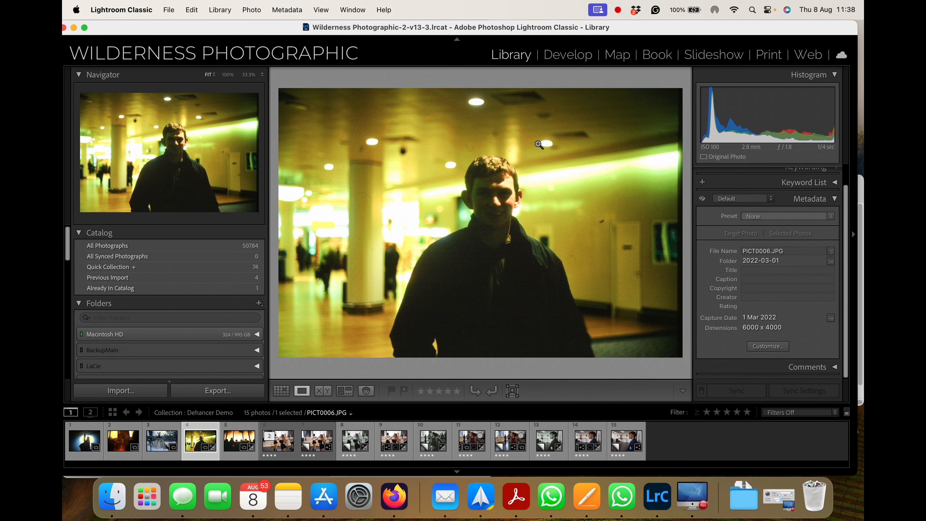
- From the thumbnail grid, open the first dance studio photo, _CJL8609-Enhanced-NR-Edit-2.tif, for editing in Dehancer
key(g)
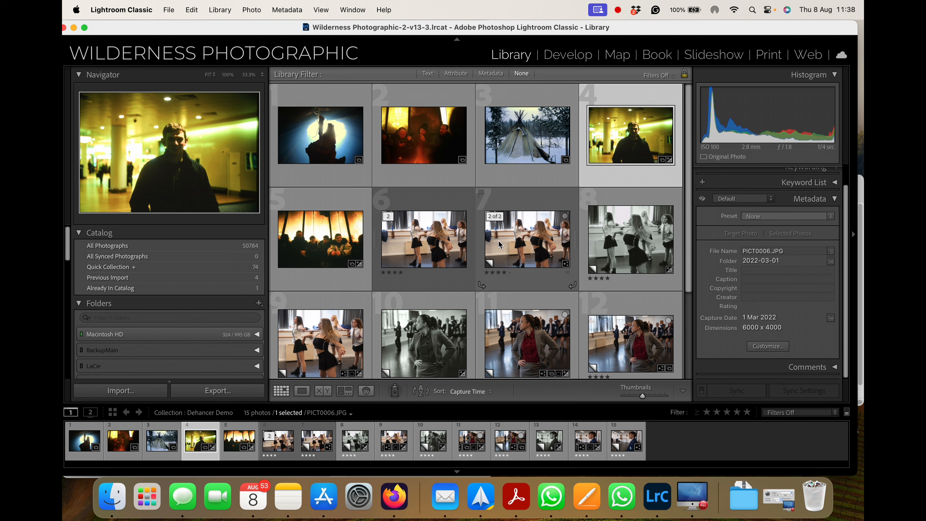
click(441, 248)
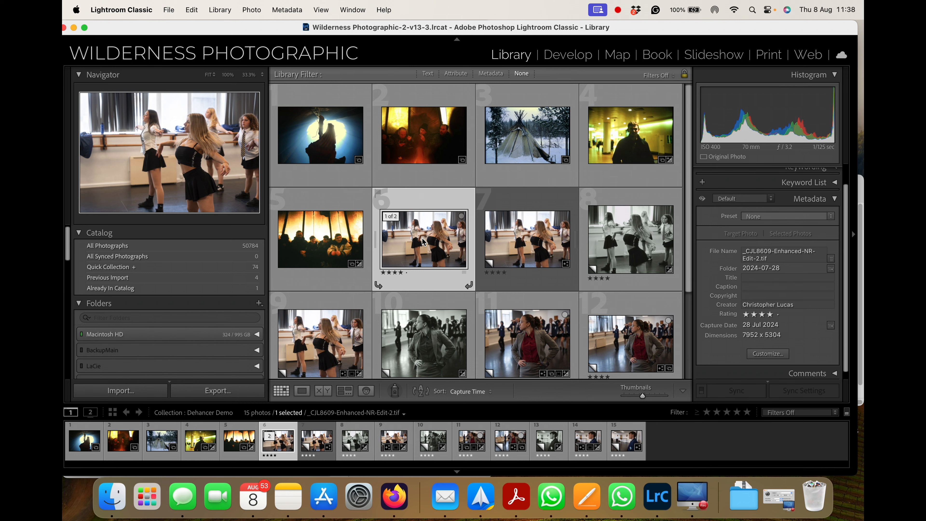
right_click(423, 241)
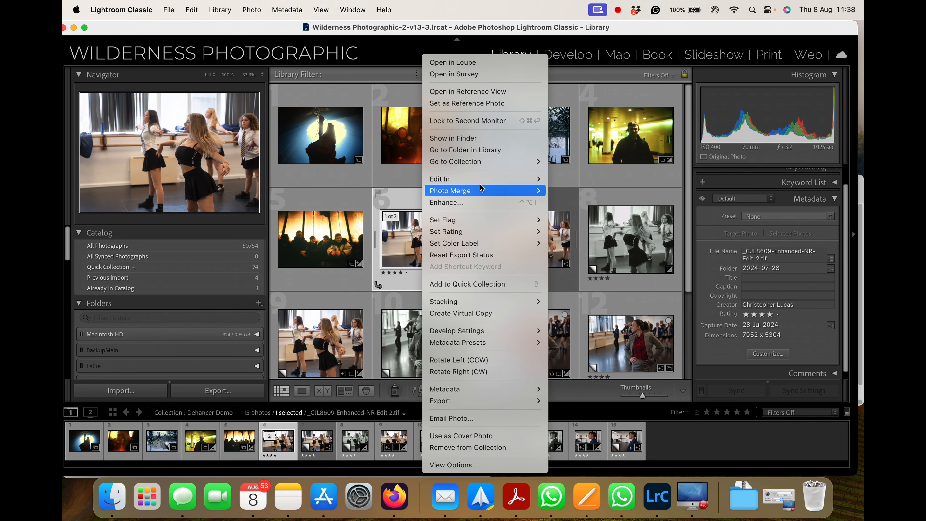
mouse_move(481, 181)
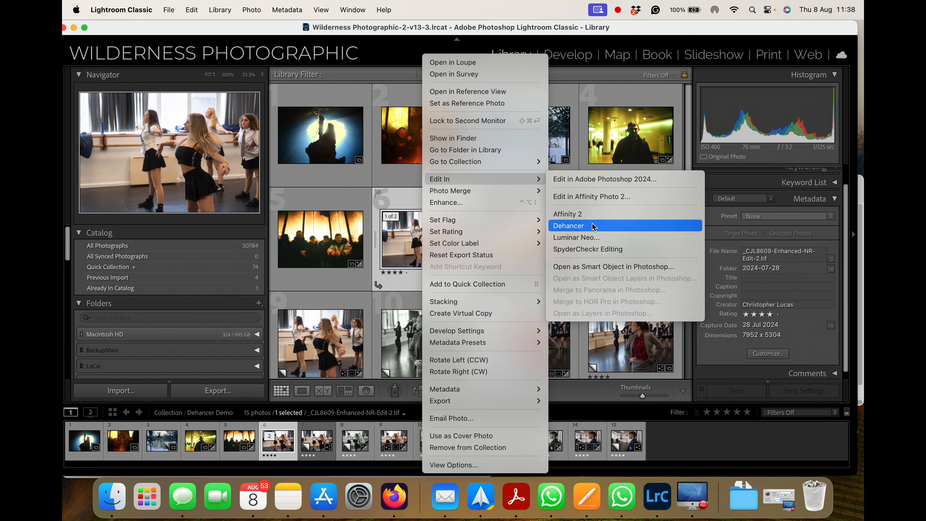
click(580, 227)
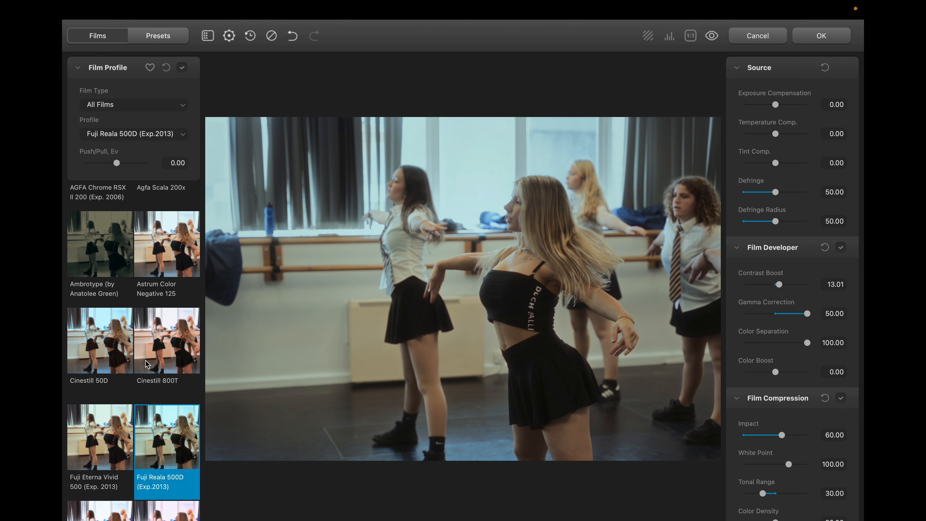
- Apply the Fujichrome Provia 100F film profile to the dance photo
scroll(147, 413, down, 2)
scroll(147, 416, down, 5)
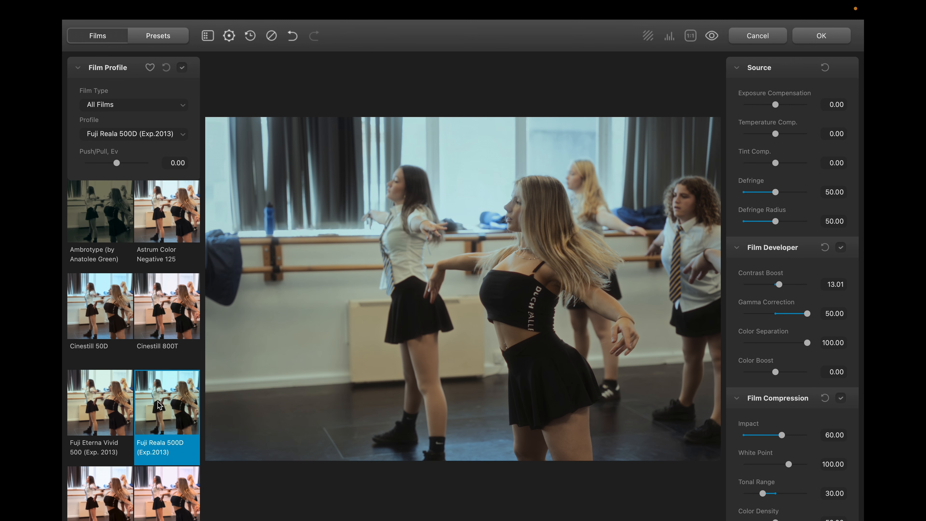
scroll(163, 365, down, 3)
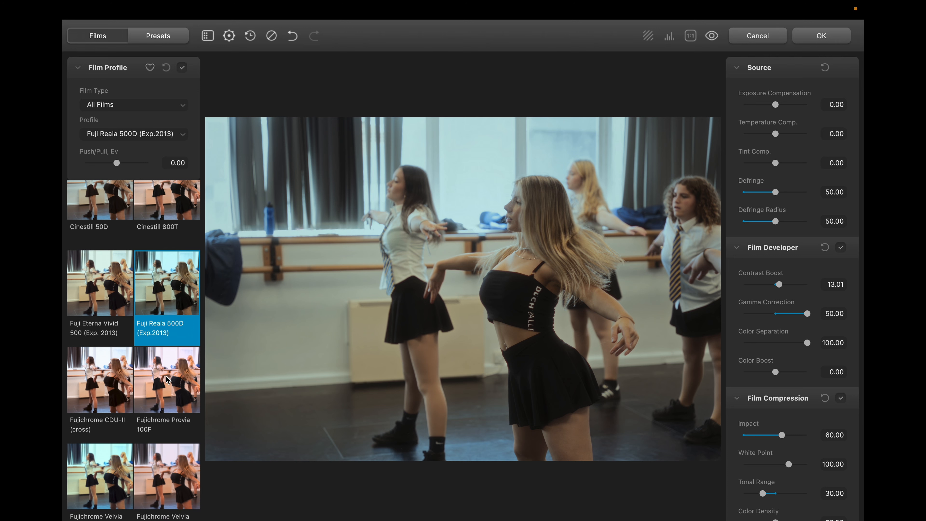
scroll(165, 376, down, 1)
click(168, 360)
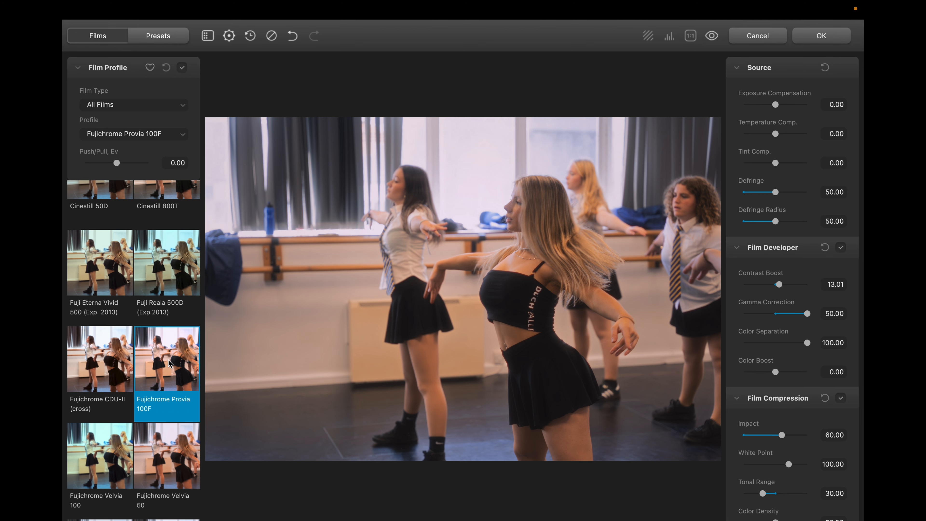
- Compare the Fujichrome Velvia 50 and Velvia 100 film profiles on the photo and apply Velvia 50
scroll(167, 361, down, 3)
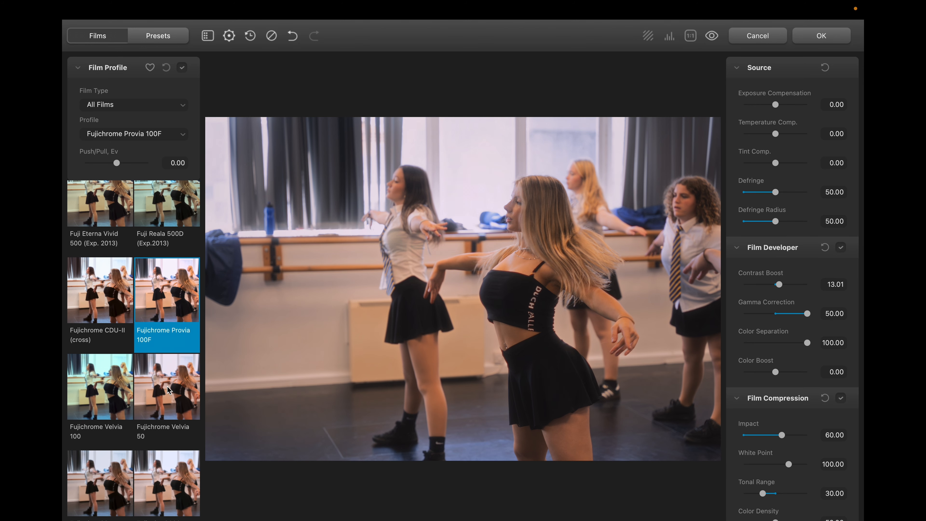
click(168, 386)
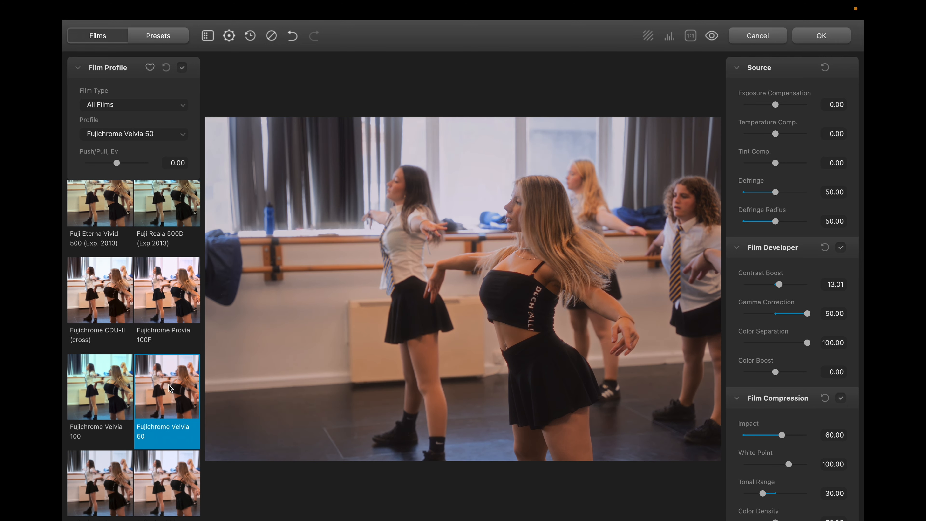
click(111, 398)
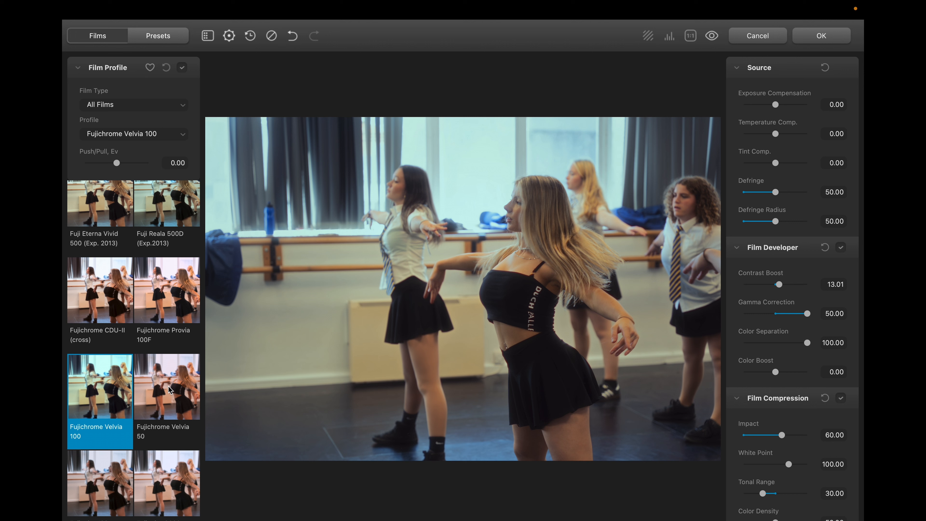
click(168, 385)
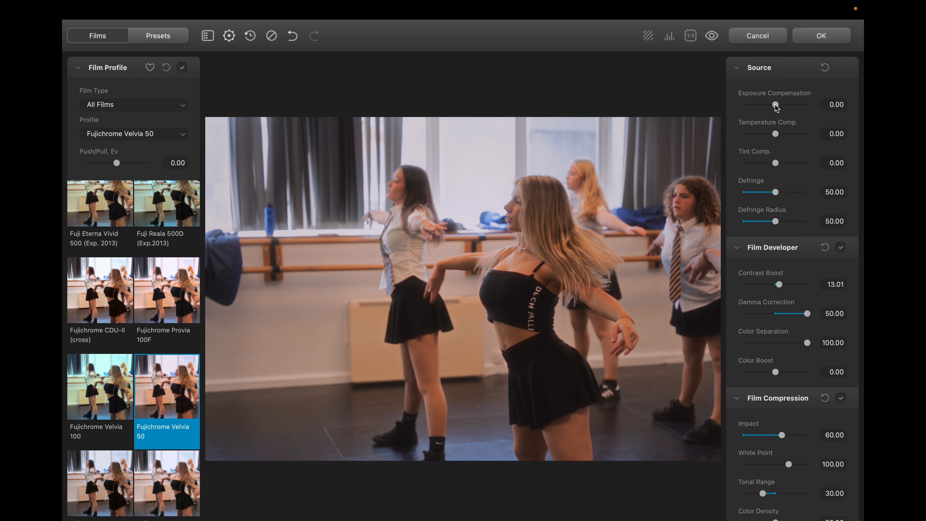
- In the source settings, set exposure compensation to -0.17 and defringe to 55.51
mouse_move(775, 105)
mouse_down()
mouse_move(790, 108)
mouse_move(777, 109)
mouse_up()
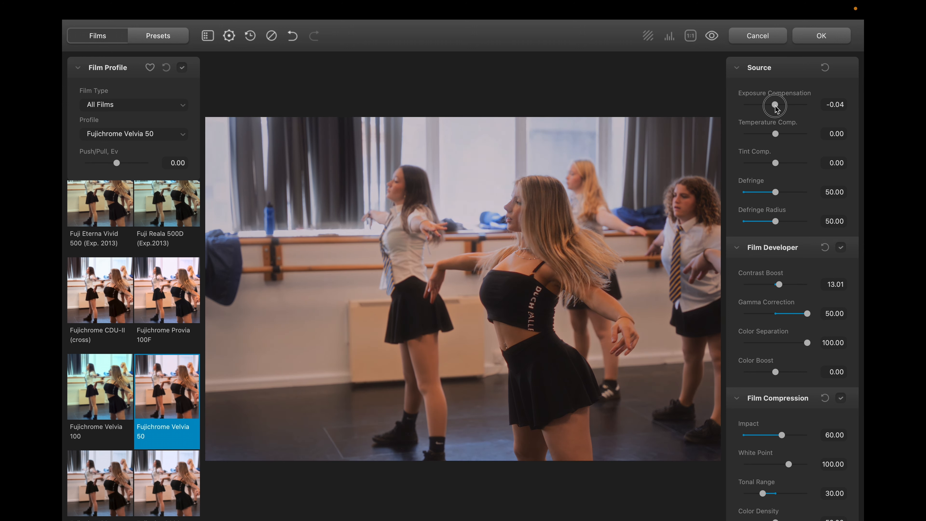
drag(776, 109, 775, 108)
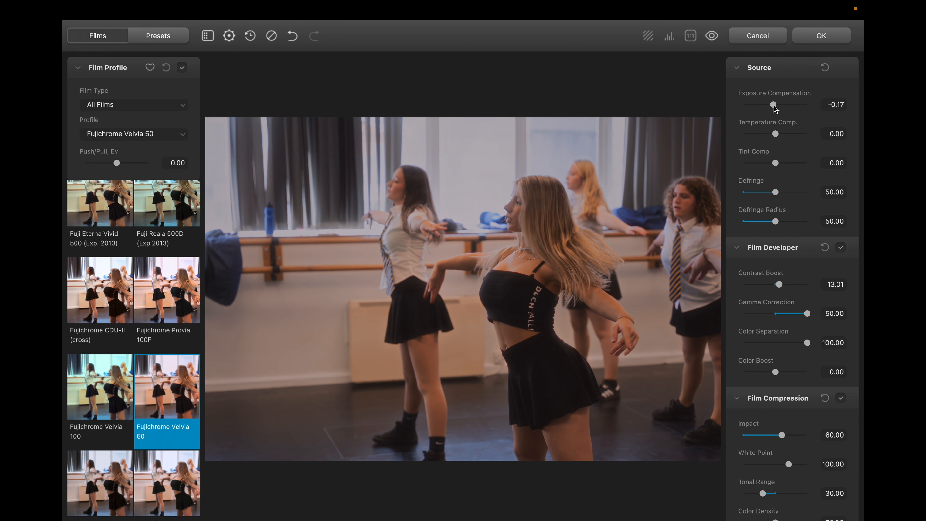
click(585, 250)
click(583, 247)
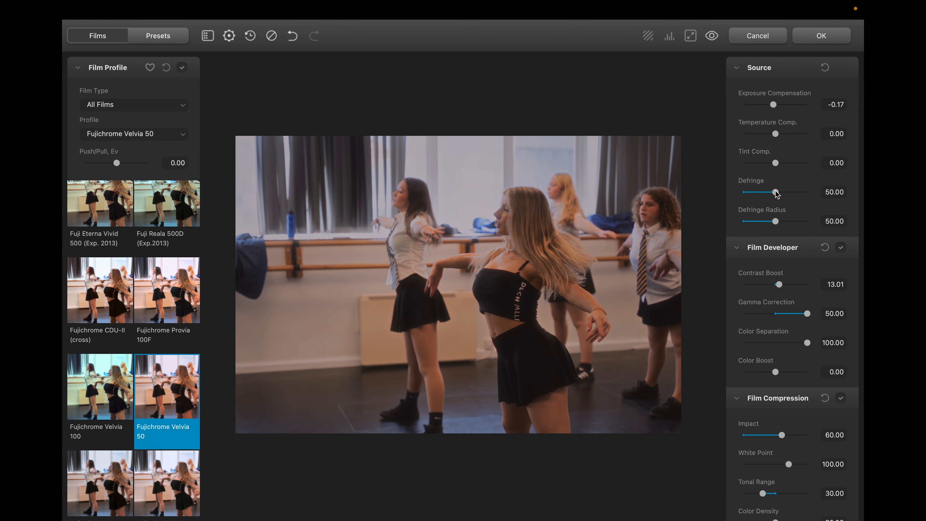
mouse_move(776, 192)
mouse_down()
mouse_move(788, 193)
mouse_move(779, 192)
mouse_up()
- Try a lower contrast boost in the Film Developer settings and reset the whole group to its defaults
scroll(797, 254, down, 1)
scroll(797, 255, down, 3)
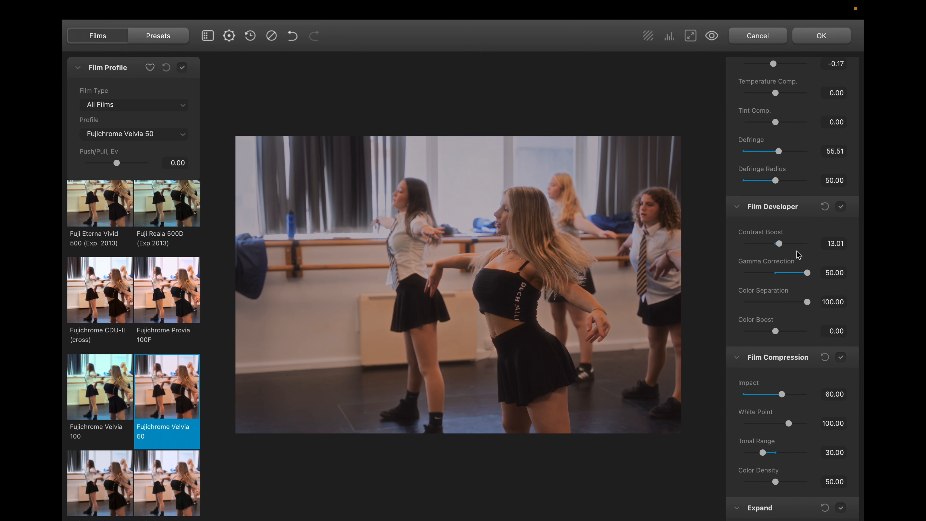
scroll(792, 223, down, 2)
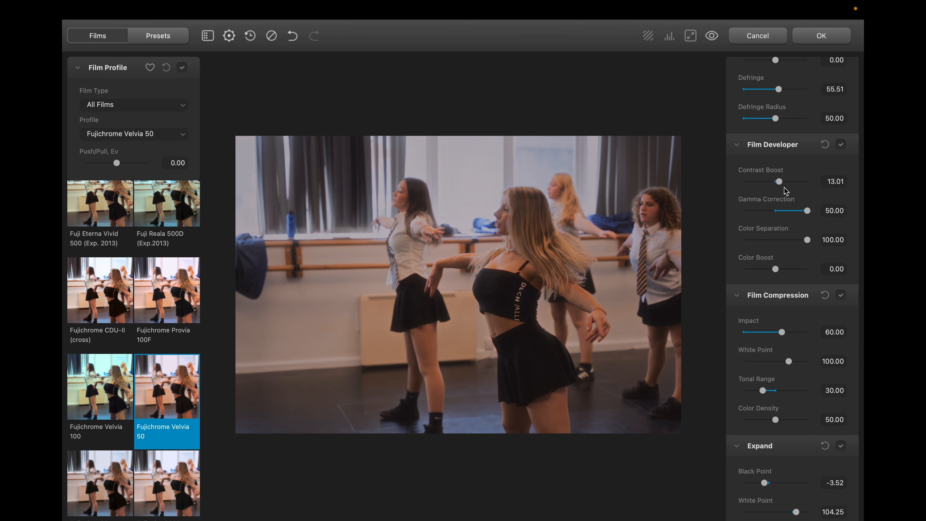
mouse_move(781, 183)
mouse_down()
mouse_move(789, 182)
mouse_move(761, 182)
mouse_move(774, 183)
mouse_up()
click(824, 146)
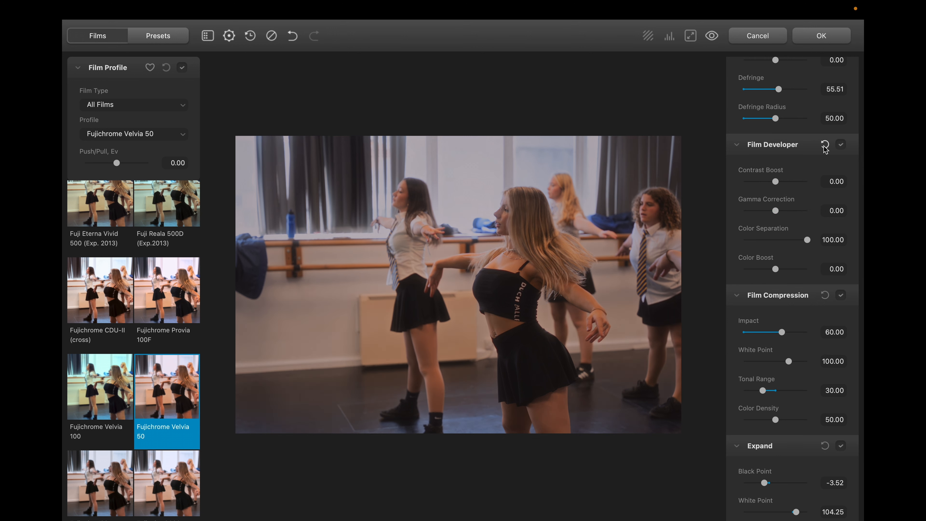